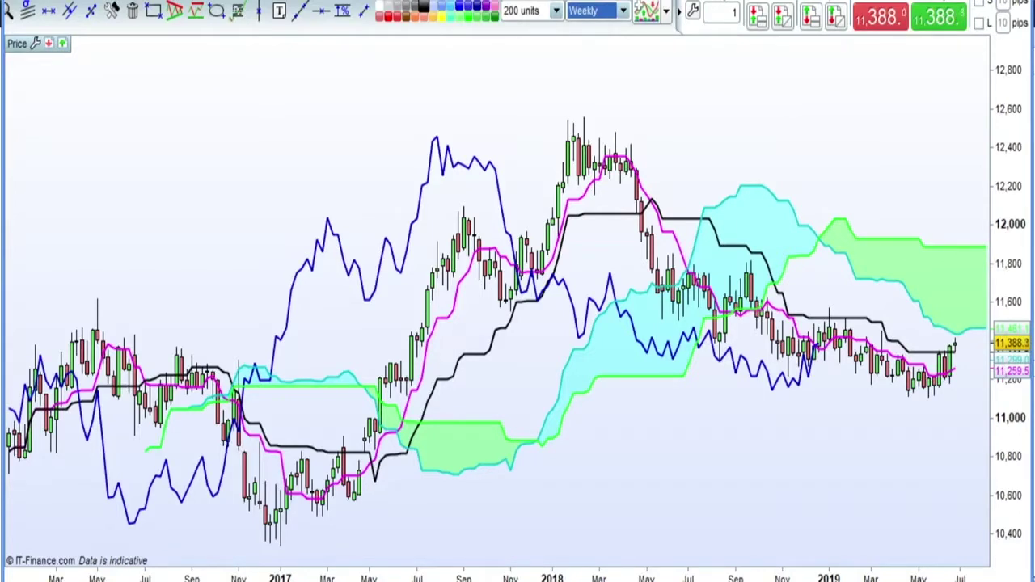
- Examine the weekly Ichimoku chart's price action since 2016 and its projected cloud through late 2019
{"action": "scroll", "coordinate": [871, 375], "scroll_direction": "up", "scroll_amount": 1}
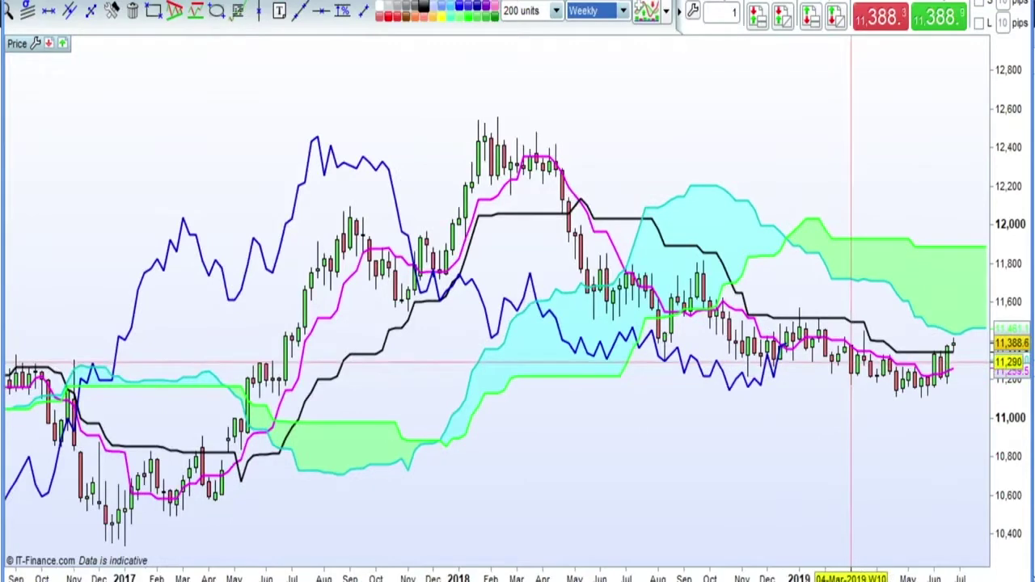
{"action": "scroll", "coordinate": [871, 375], "scroll_direction": "up", "scroll_amount": 1}
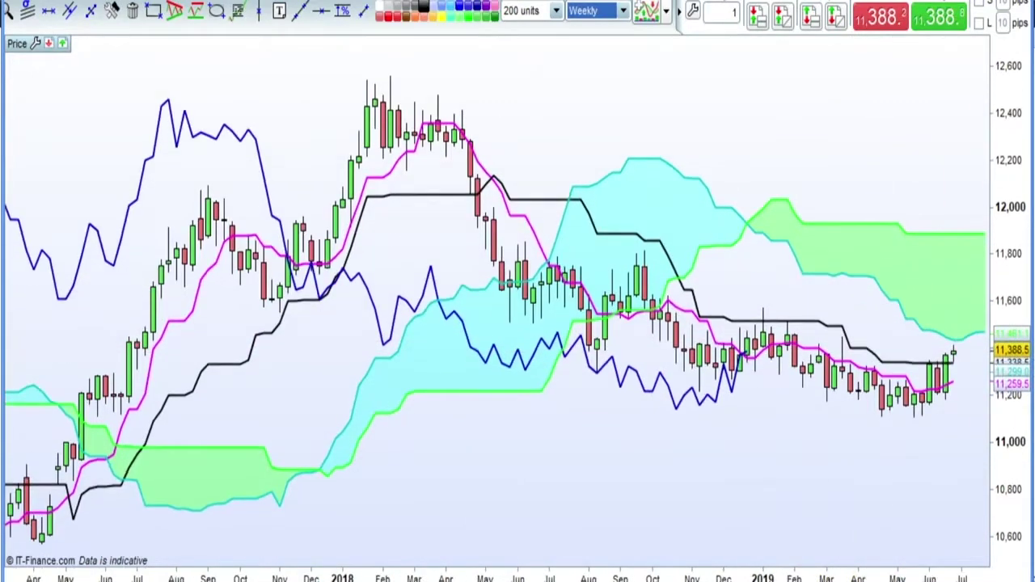
{"action": "scroll", "coordinate": [928, 236], "scroll_direction": "down", "scroll_amount": 1}
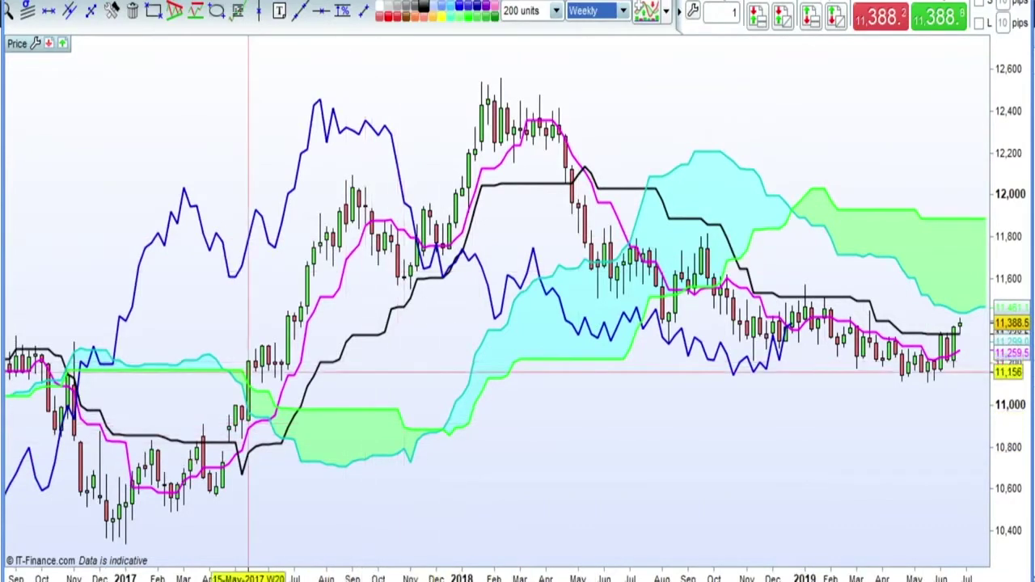
{"action": "scroll", "coordinate": [144, 371], "scroll_direction": "down", "scroll_amount": 1}
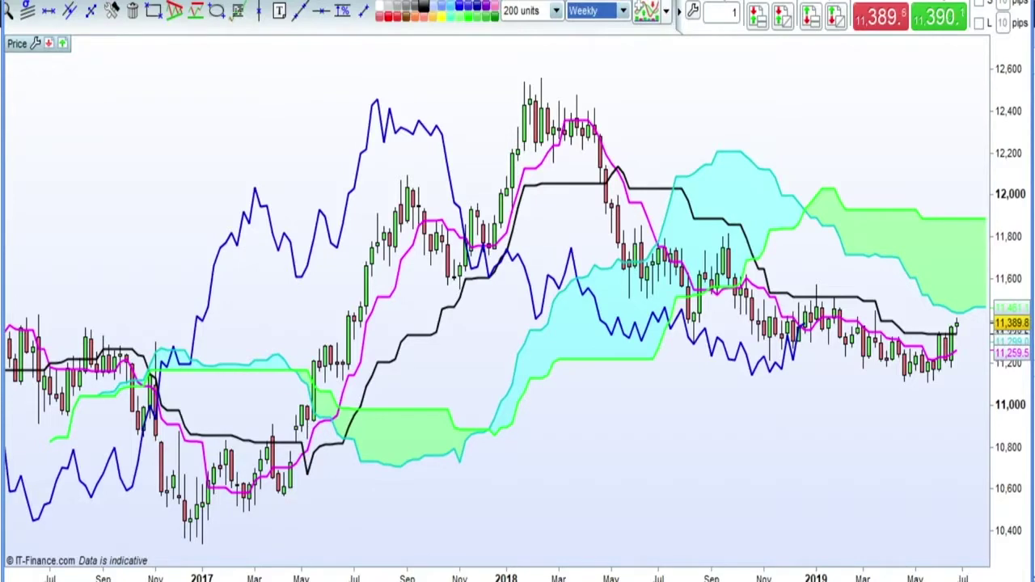
{"action": "scroll", "coordinate": [853, 453], "scroll_direction": "up", "scroll_amount": 2}
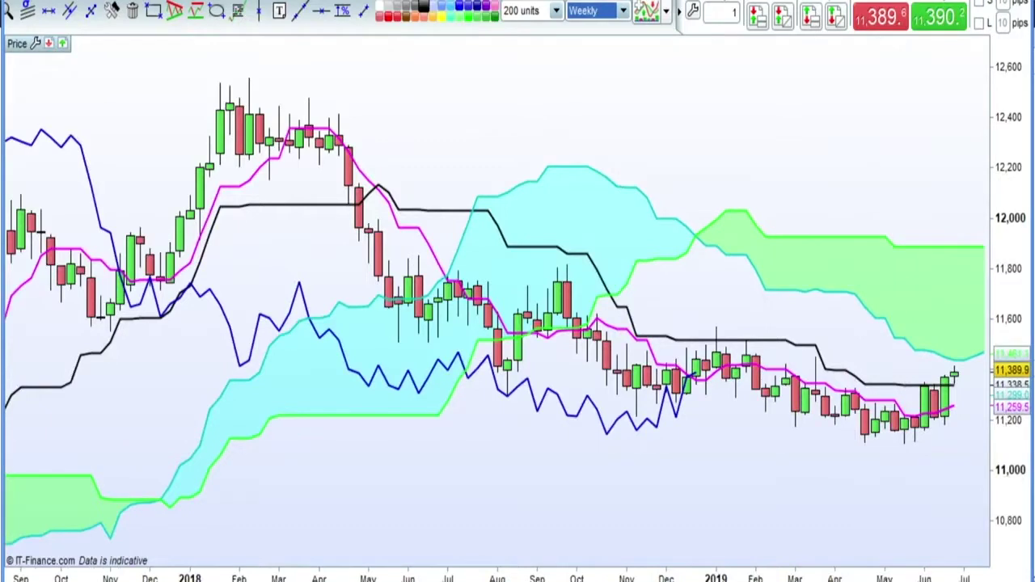
{"action": "scroll", "coordinate": [498, 307], "scroll_direction": "down", "scroll_amount": 1}
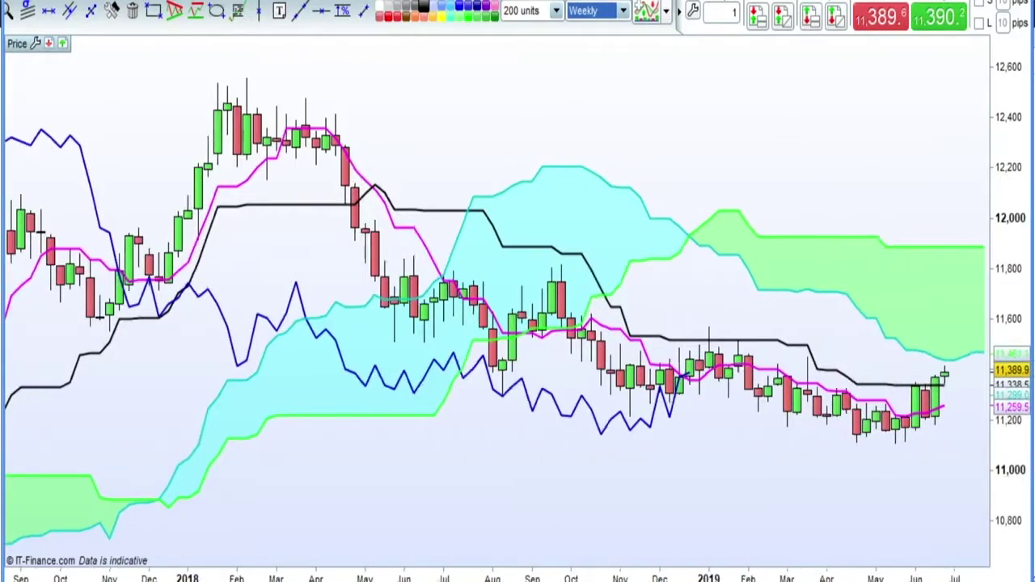
{"action": "scroll", "coordinate": [497, 308], "scroll_direction": "down", "scroll_amount": 1}
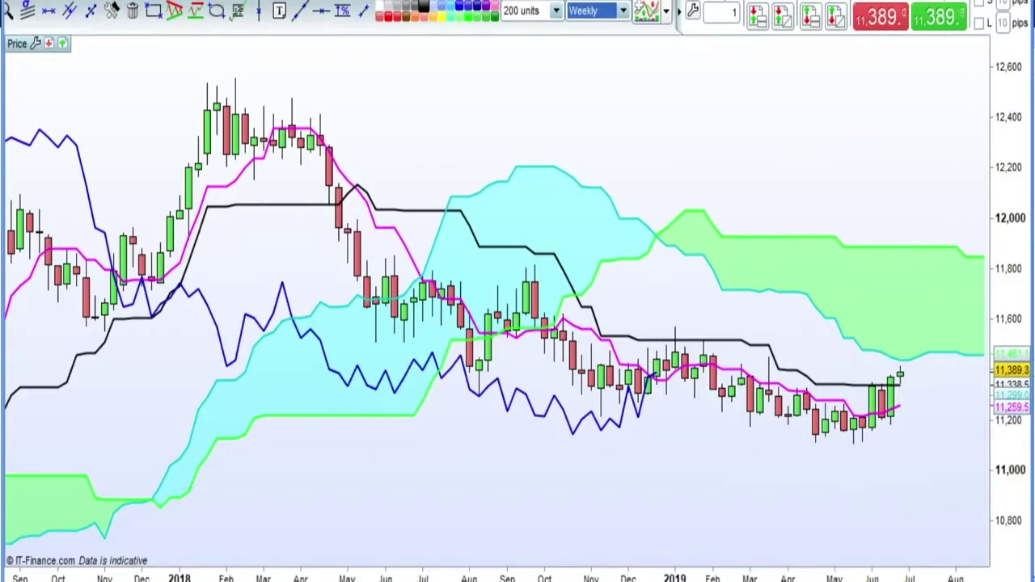
{"action": "scroll", "coordinate": [502, 283], "scroll_direction": "down", "scroll_amount": 1}
{"action": "scroll", "coordinate": [501, 283], "scroll_direction": "down", "scroll_amount": 2}
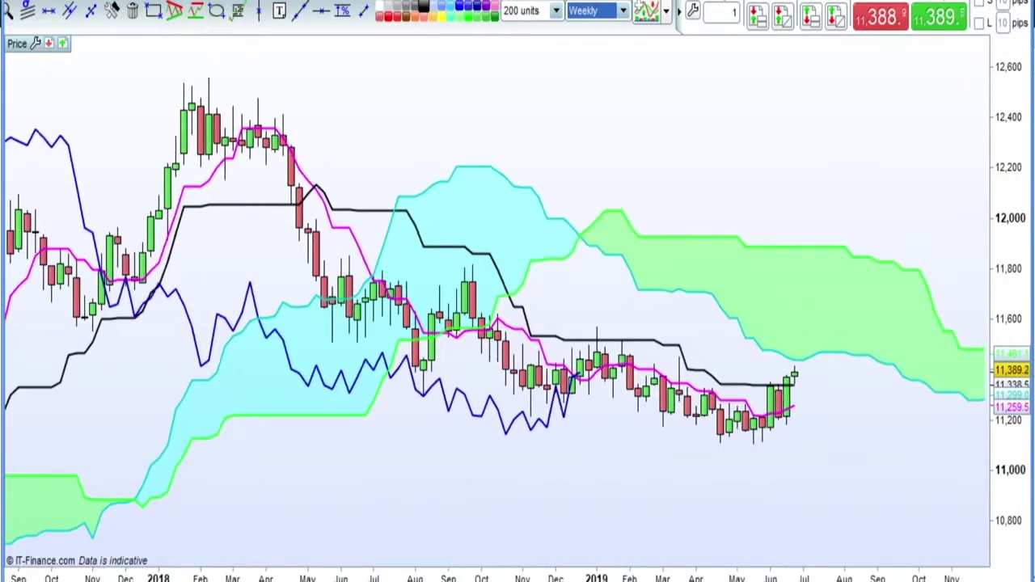
{"action": "scroll", "coordinate": [502, 283], "scroll_direction": "up", "scroll_amount": 1}
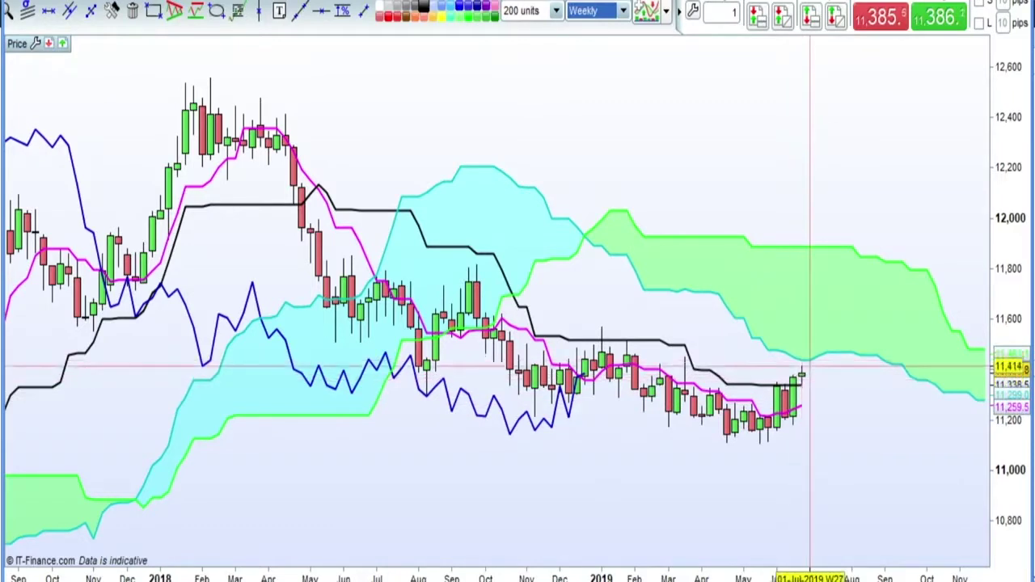
{"action": "mouse_move", "coordinate": [810, 368]}
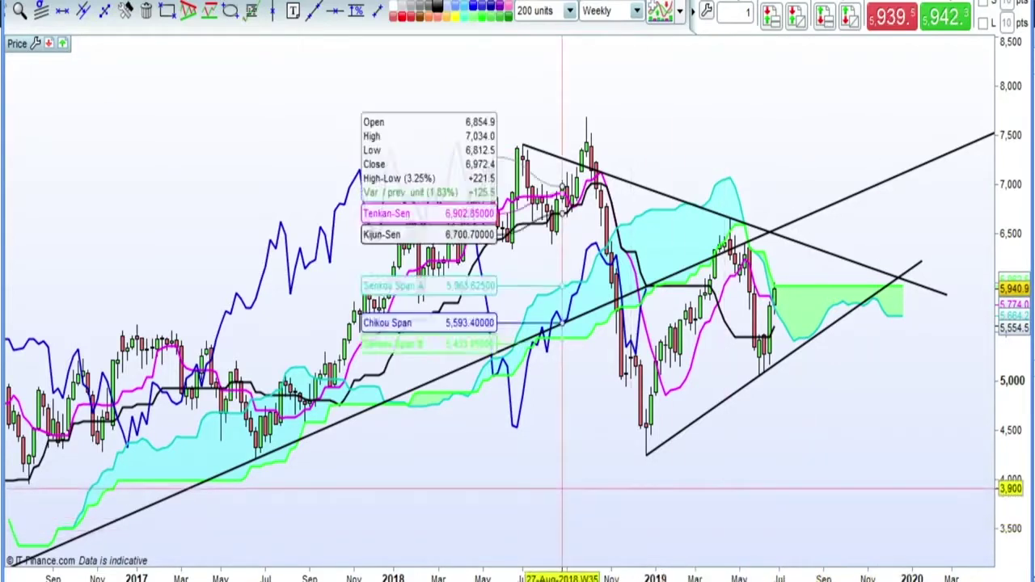
- Examine the weekly chart's falling trendline from mid-2018 and rising trendline from the December 2018 low against the Ichimoku cloud
{"action": "scroll", "coordinate": [501, 324], "scroll_direction": "down", "scroll_amount": 3}
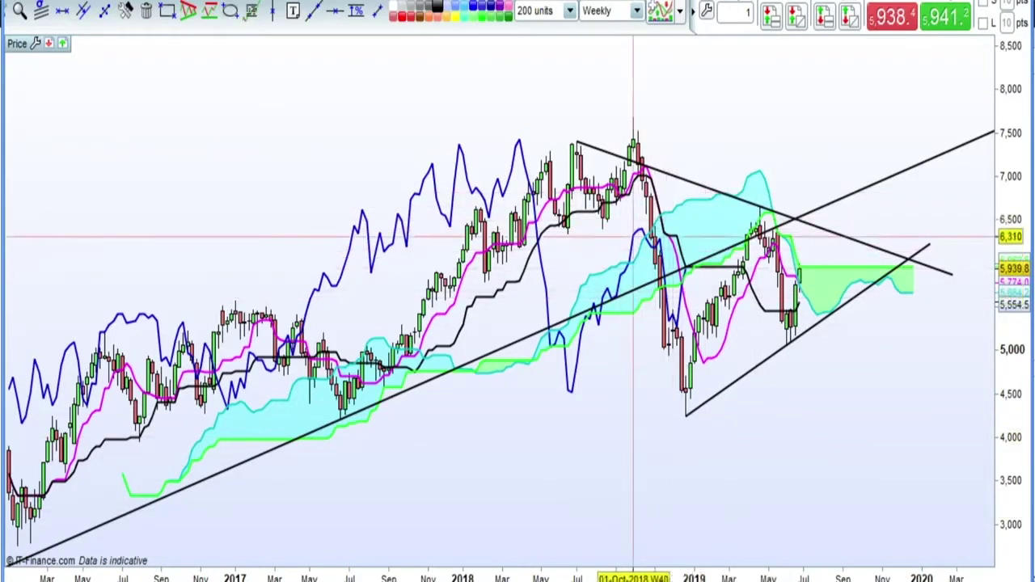
{"action": "left_click", "coordinate": [686, 418]}
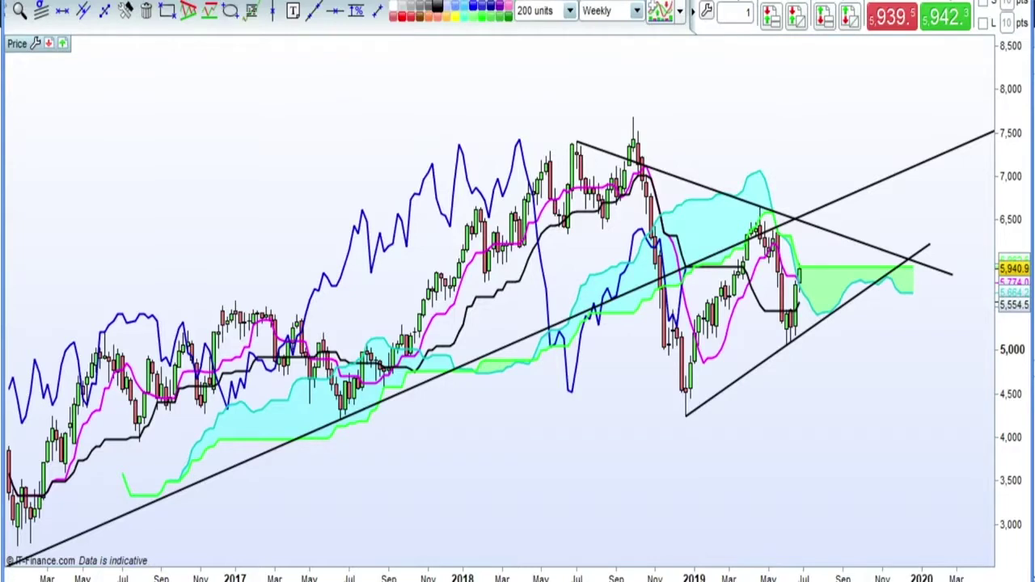
{"action": "scroll", "coordinate": [501, 324], "scroll_direction": "up", "scroll_amount": 5}
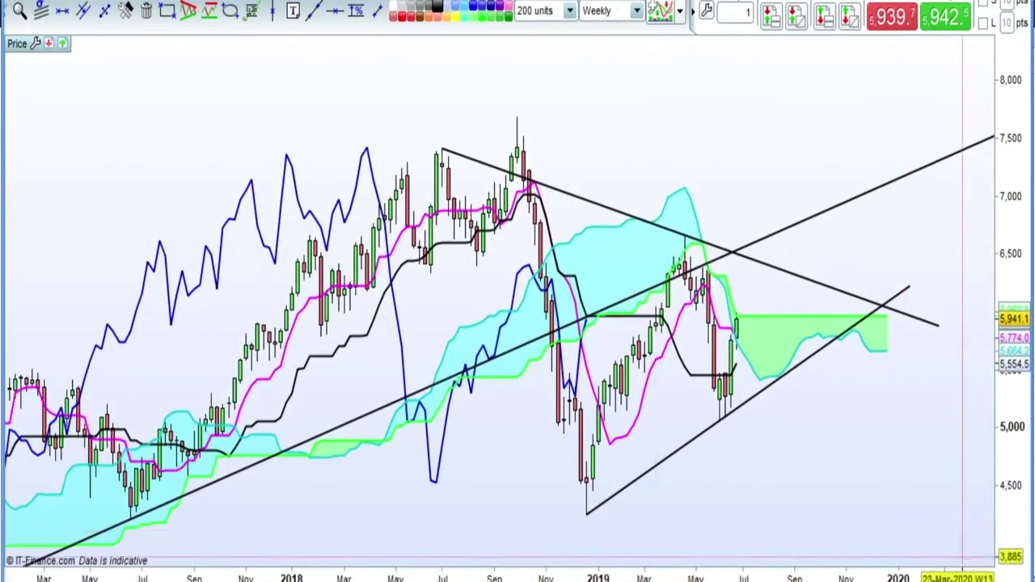
{"action": "scroll", "coordinate": [926, 380], "scroll_direction": "up", "scroll_amount": 3}
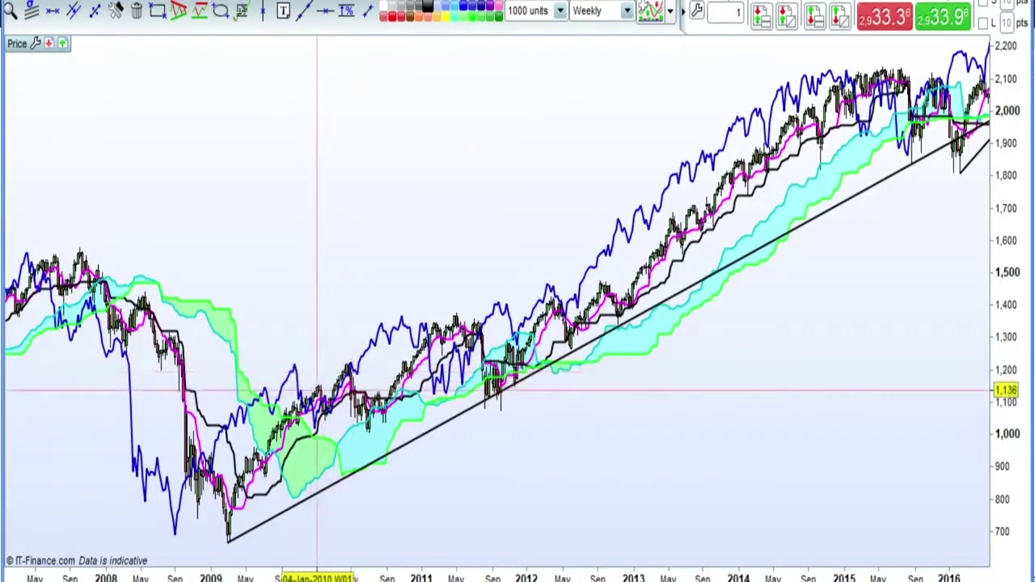
- Examine the long-term rising trendline from the 2009 low and the weekly price action along it up to 2017
{"action": "scroll", "coordinate": [691, 528], "scroll_direction": "up", "scroll_amount": 3}
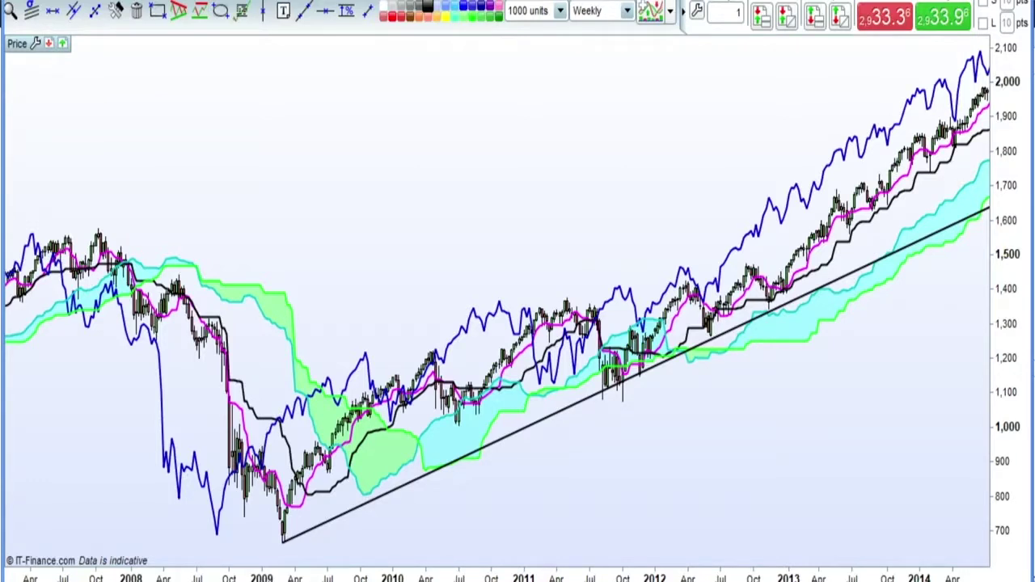
{"action": "scroll", "coordinate": [500, 296], "scroll_direction": "down", "scroll_amount": 5}
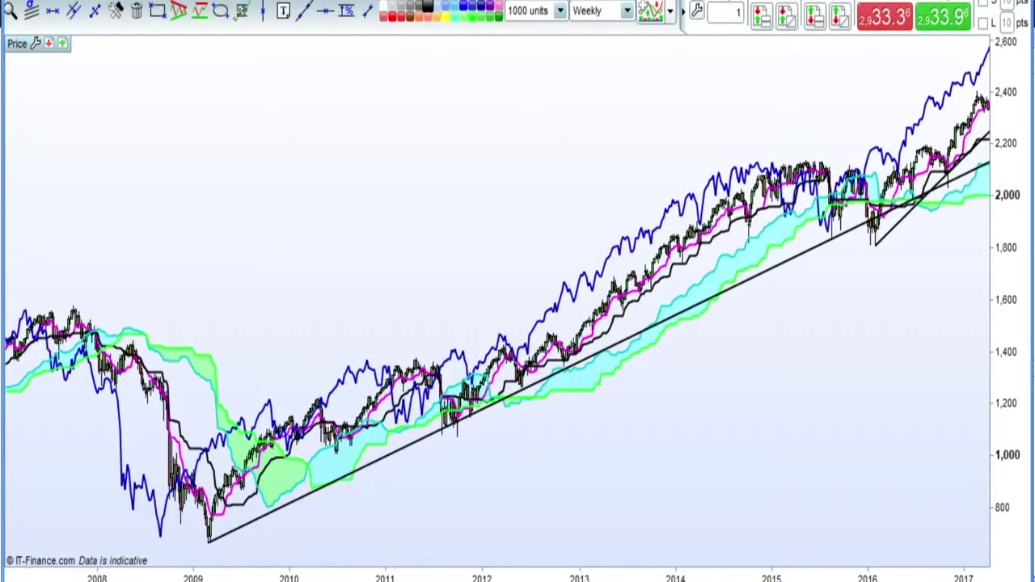
{"action": "scroll", "coordinate": [547, 305], "scroll_direction": "up", "scroll_amount": 3}
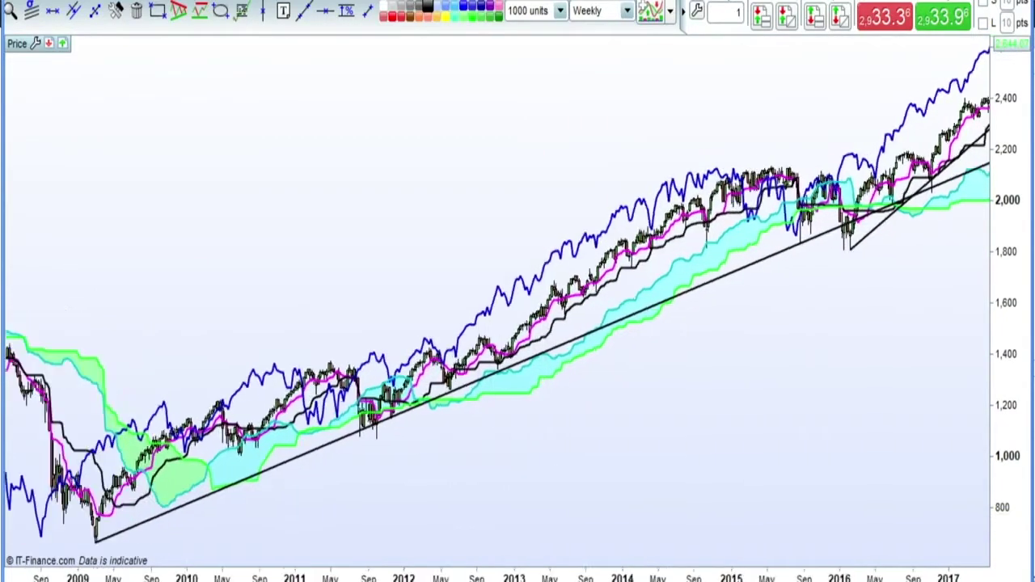
{"action": "scroll", "coordinate": [242, 323], "scroll_direction": "up", "scroll_amount": 2}
{"action": "scroll", "coordinate": [324, 340], "scroll_direction": "up", "scroll_amount": 3}
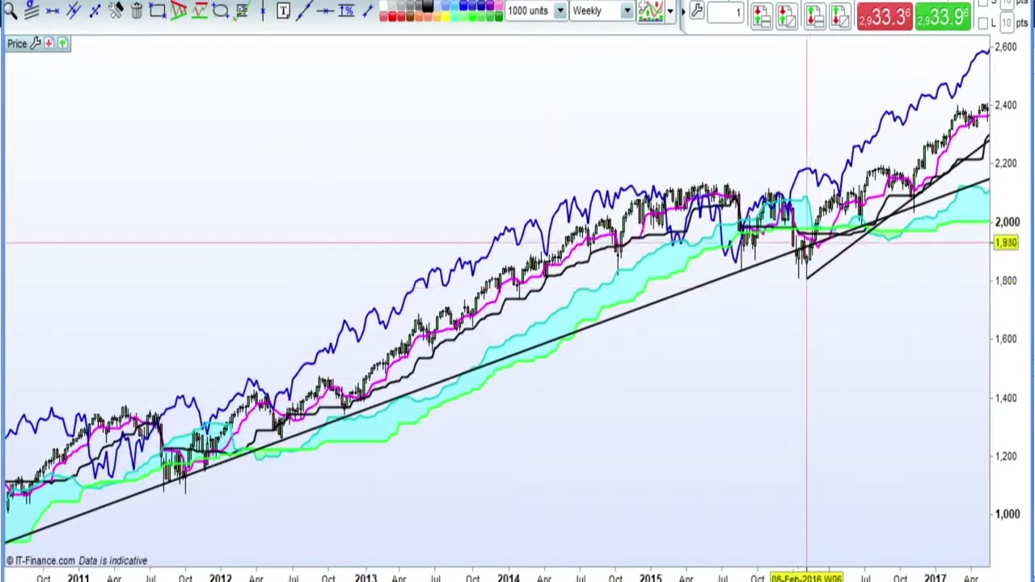
{"action": "scroll", "coordinate": [518, 323], "scroll_direction": "up", "scroll_amount": 3}
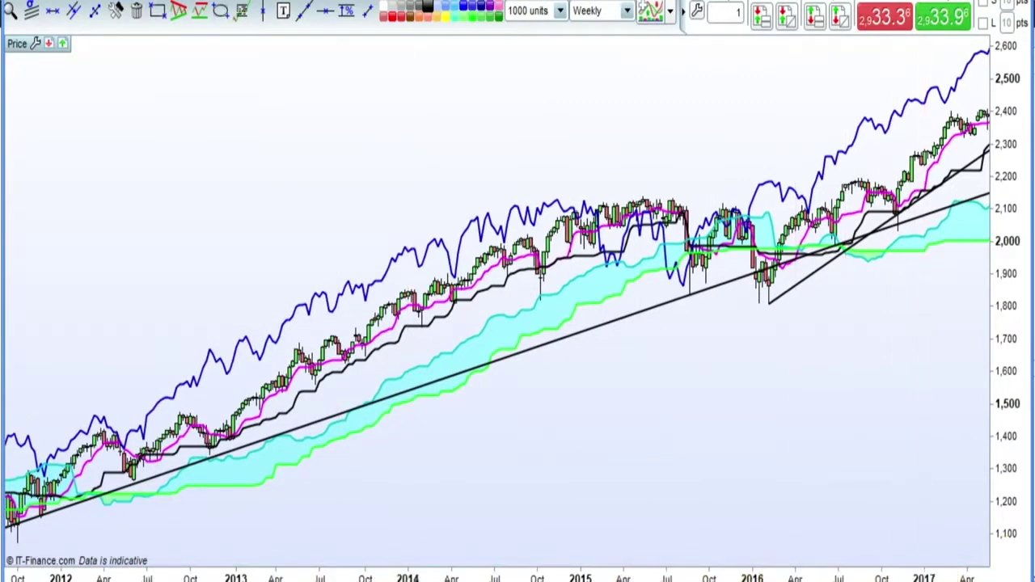
- Examine the weekly price action from 2016 to mid-2019 against the trendlines, horizontal levels and projected cloud
{"action": "scroll", "coordinate": [517, 308], "scroll_direction": "down", "scroll_amount": 3}
{"action": "scroll", "coordinate": [518, 307], "scroll_direction": "down", "scroll_amount": 1}
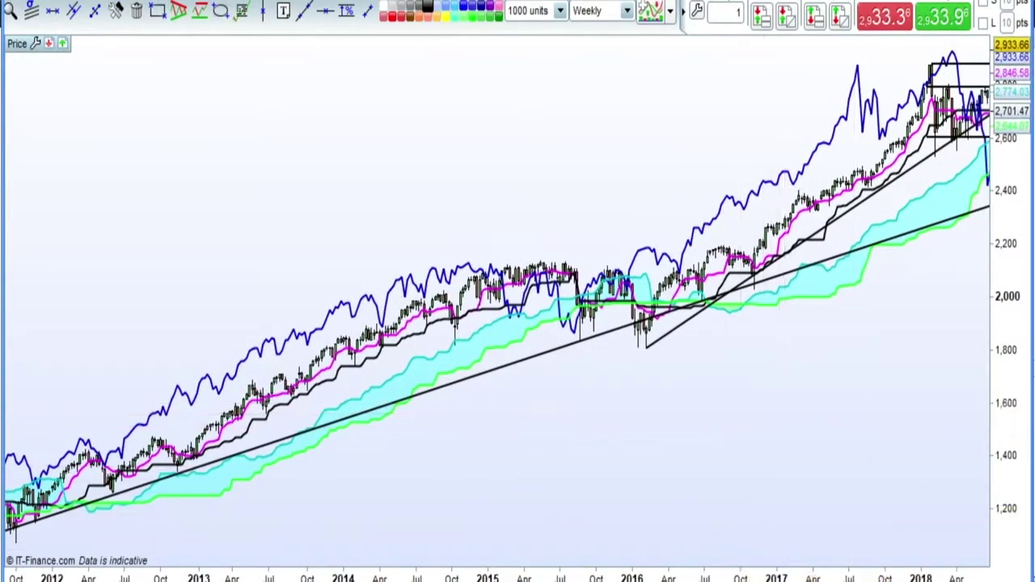
{"action": "scroll", "coordinate": [728, 427], "scroll_direction": "down", "scroll_amount": 2}
{"action": "scroll", "coordinate": [704, 243], "scroll_direction": "down", "scroll_amount": 1}
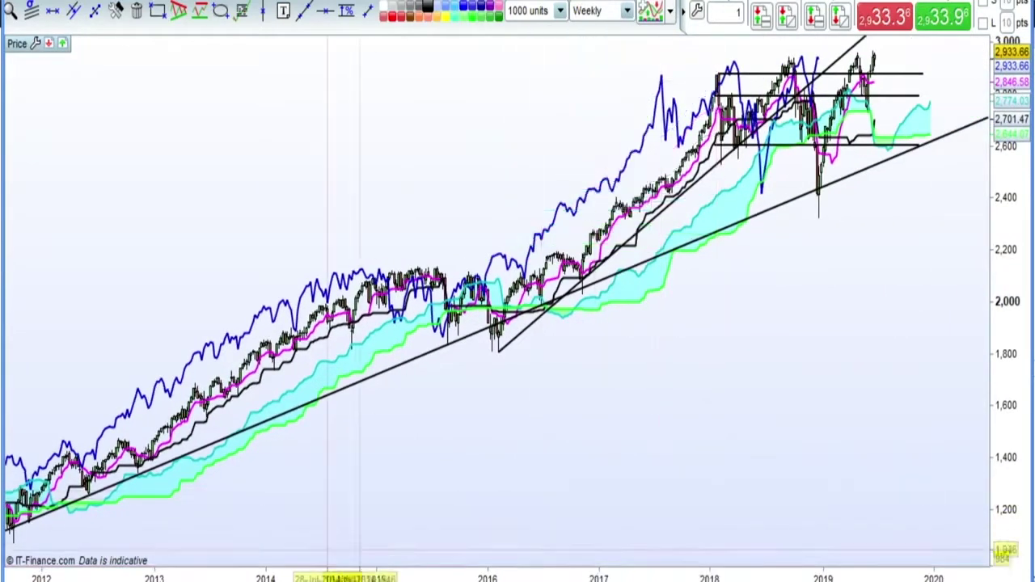
{"action": "scroll", "coordinate": [518, 291], "scroll_direction": "up", "scroll_amount": 1}
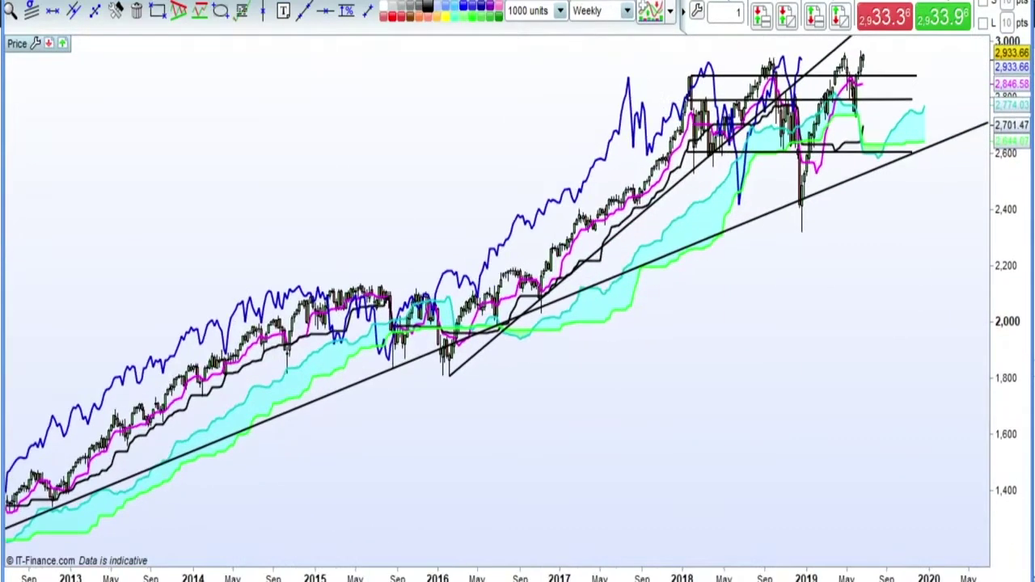
{"action": "scroll", "coordinate": [518, 292], "scroll_direction": "up", "scroll_amount": 1}
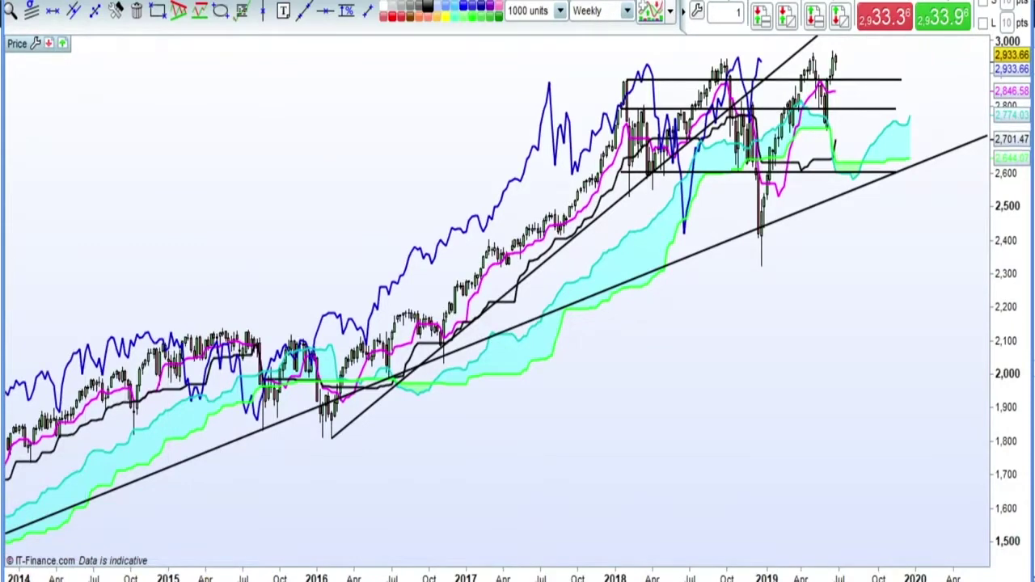
{"action": "scroll", "coordinate": [517, 291], "scroll_direction": "up", "scroll_amount": 2}
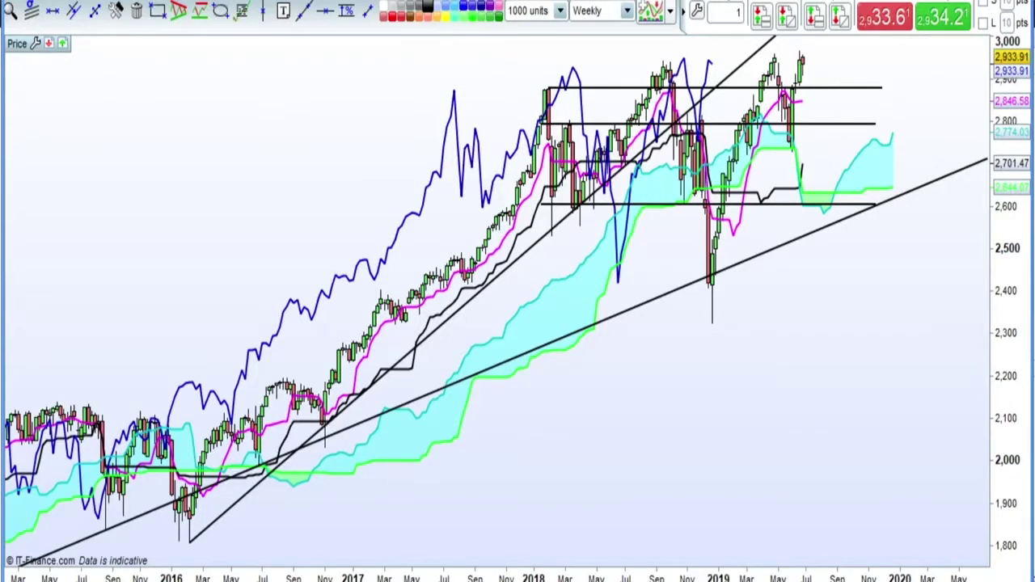
{"action": "scroll", "coordinate": [518, 291], "scroll_direction": "up", "scroll_amount": 3}
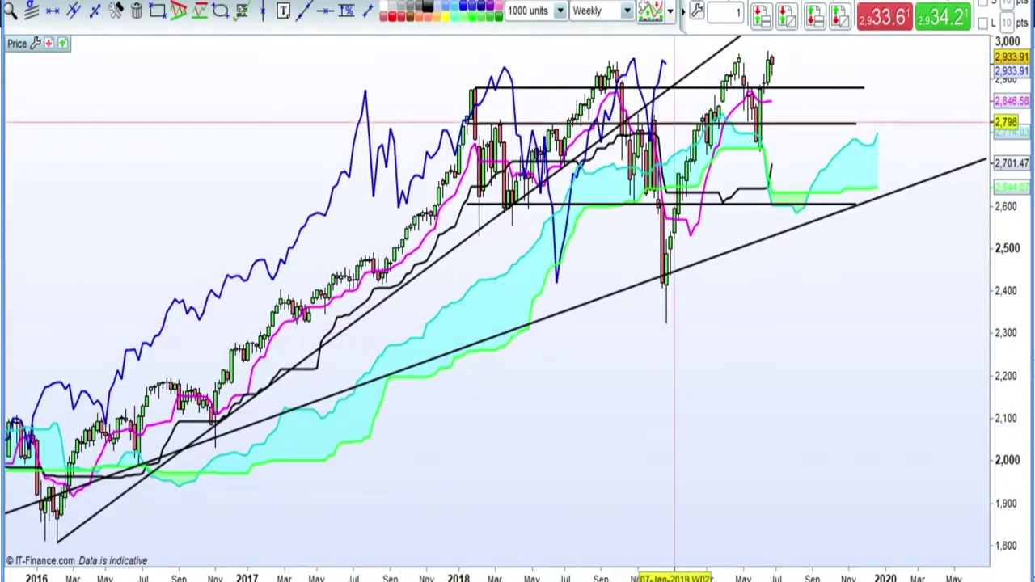
- Move the middle of the three horizontal levels down to about 2,740, at the early-2019 price area
{"action": "right_click", "coordinate": [674, 123]}
{"action": "left_click", "coordinate": [712, 169]}
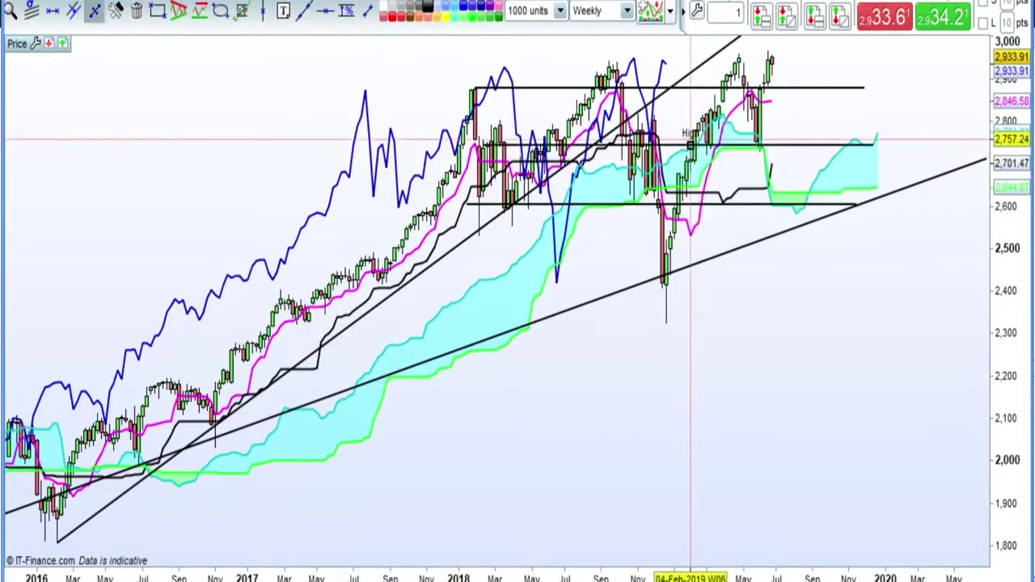
{"action": "left_click", "coordinate": [690, 139]}
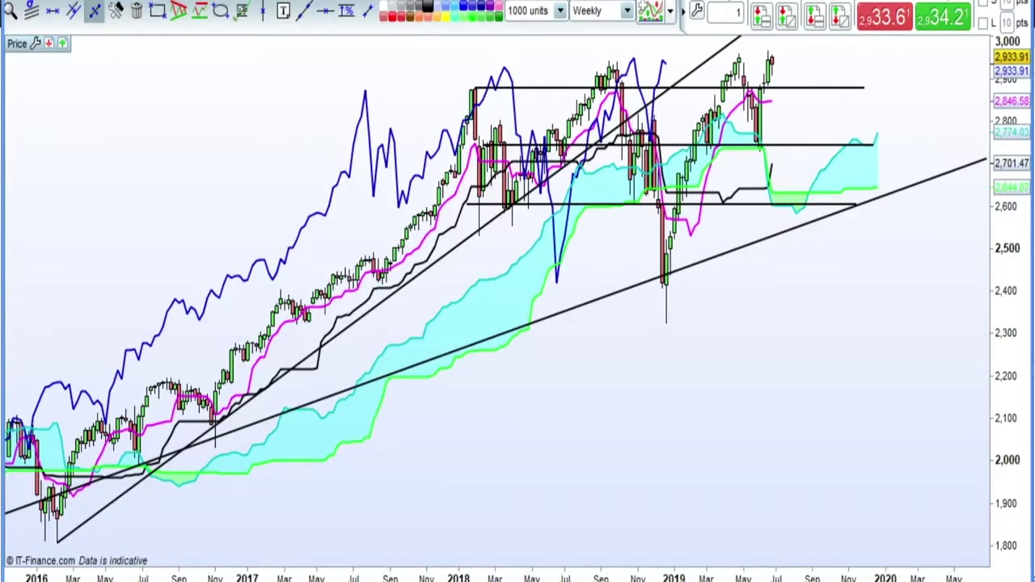
- Inspect the horizontal level from the early-2018 high, the rising trendline from the 2016 low and the 2019 highs
{"action": "left_click", "coordinate": [474, 87]}
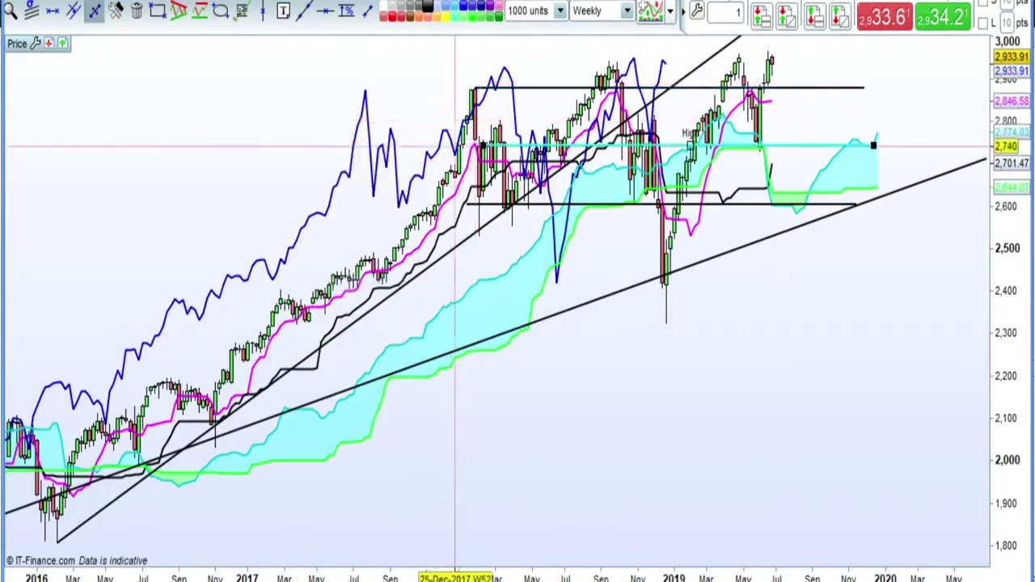
{"action": "left_click", "coordinate": [520, 191]}
{"action": "left_click", "coordinate": [613, 88]}
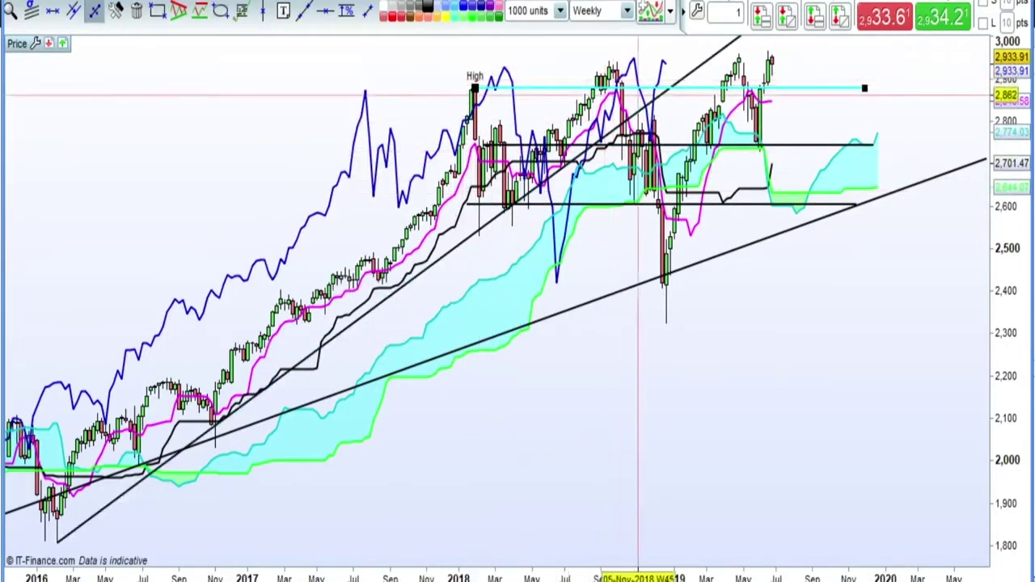
{"action": "left_click", "coordinate": [739, 57]}
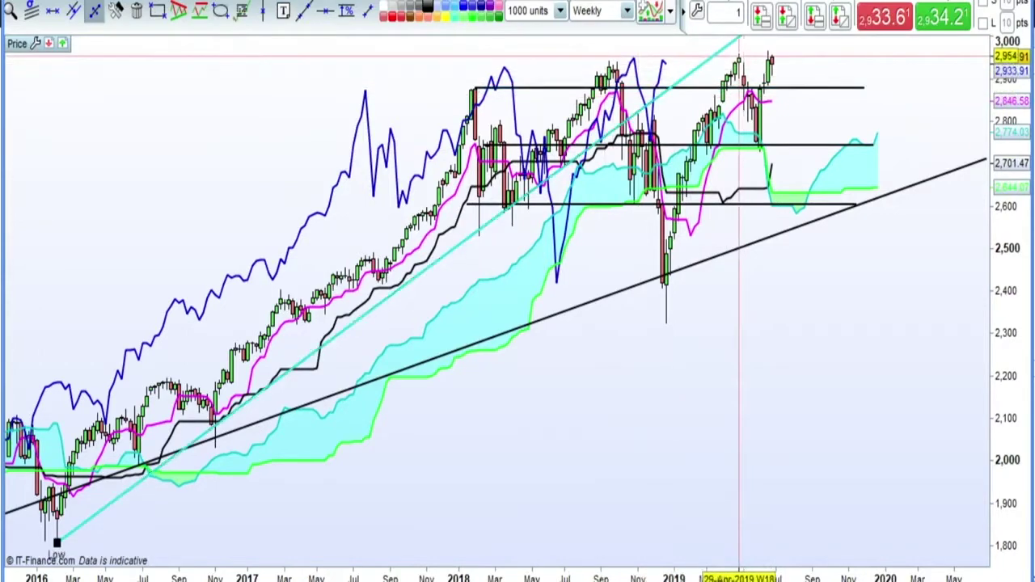
{"action": "left_click", "coordinate": [753, 243]}
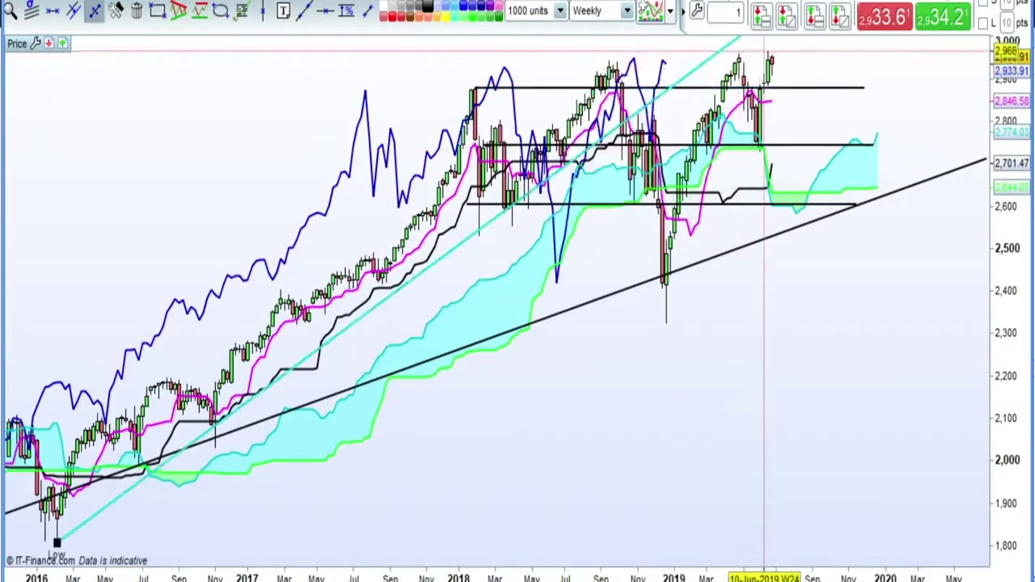